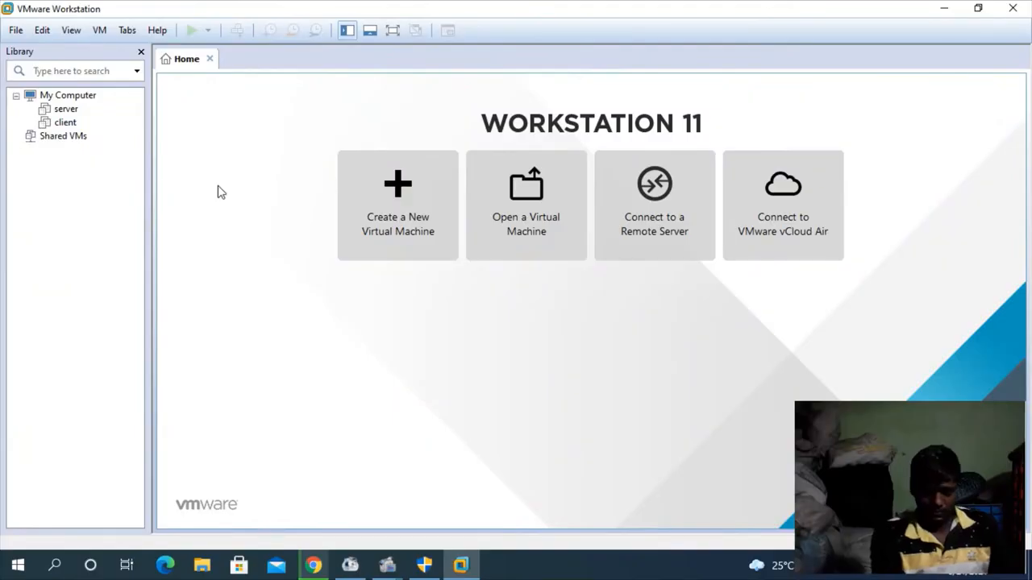
Start a new virtual machine with the Typical configuration, a blank hard disk and Red Hat Enterprise Linux 7 64-bit as the Linux guest.
{"action": "left_click", "coordinate": [365, 213]}
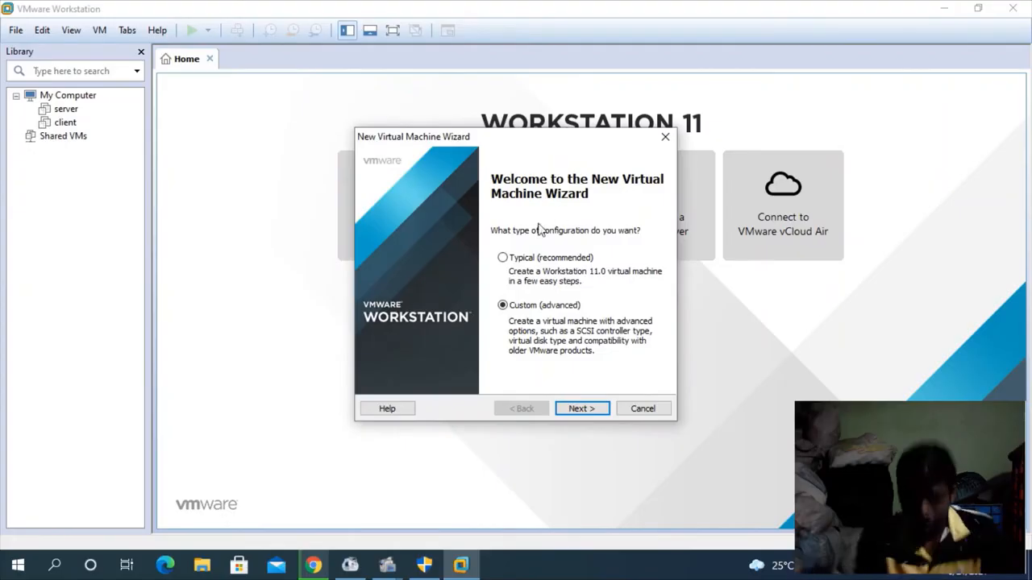
{"action": "left_click", "coordinate": [503, 258]}
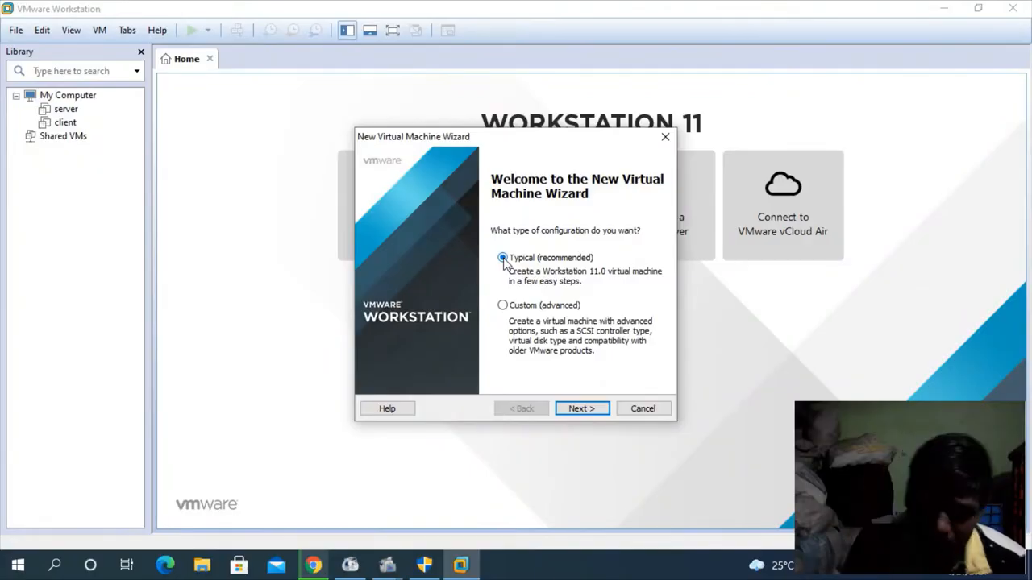
{"action": "left_click", "coordinate": [581, 408]}
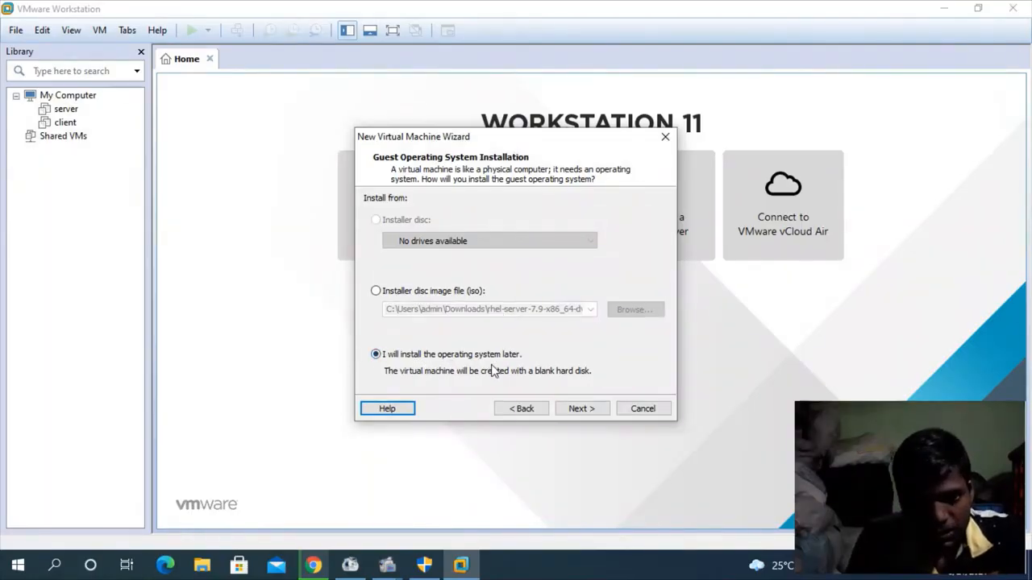
{"action": "left_click", "coordinate": [578, 414]}
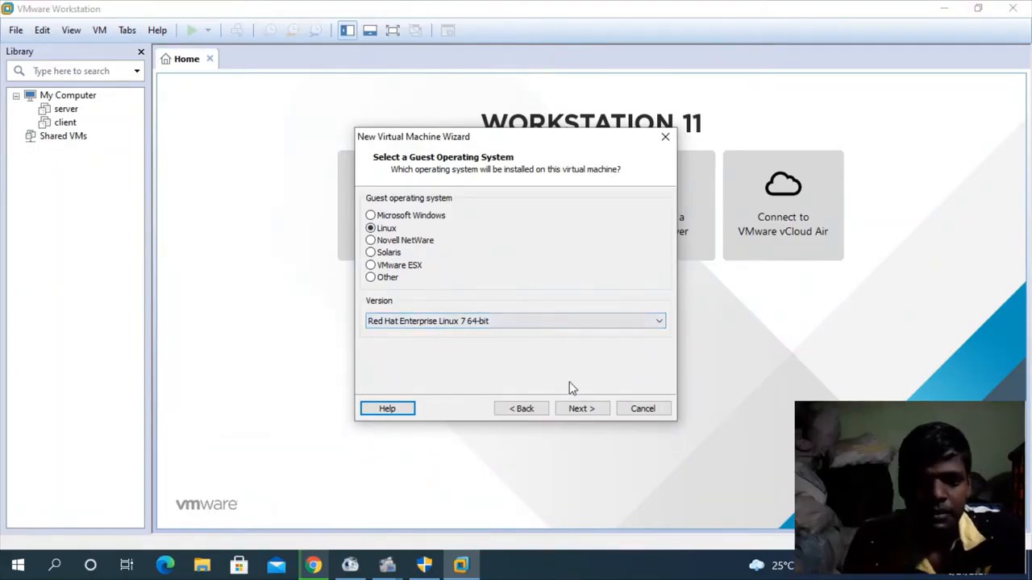
{"action": "left_click", "coordinate": [582, 409]}
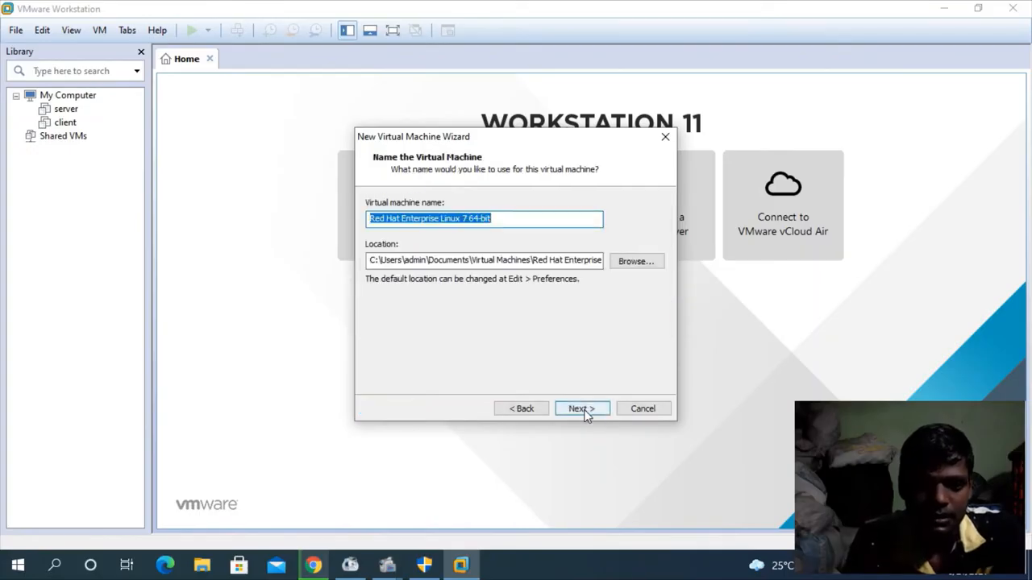
Name the new virtual machine Redhat and keep the location under Documents\Virtual Machines.
{"action": "left_click", "coordinate": [501, 218]}
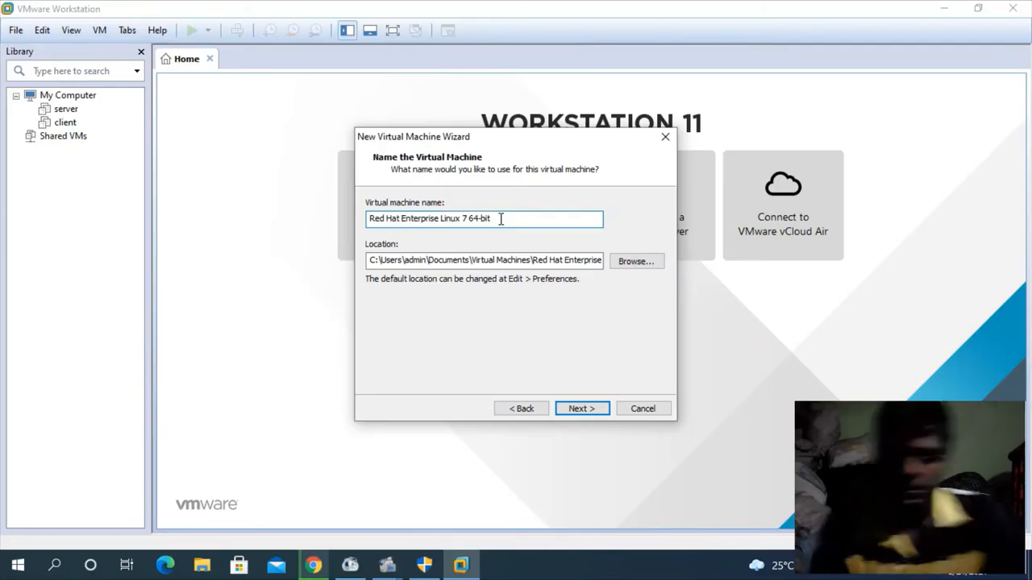
{"action": "key", "text": "BackSpace"}
{"action": "key", "text": "BackSpace"}
{"action": "key", "text": "BackSpace"}
{"action": "key", "text": "BackSpace"}
{"action": "key", "text": "BackSpace"}
{"action": "key", "text": "BackSpace"}
{"action": "key", "text": "BackSpace"}
{"action": "key", "text": "BackSpace"}
{"action": "key", "text": "BackSpace"}
{"action": "key", "text": "BackSpace"}
{"action": "key", "text": "BackSpace"}
{"action": "key", "text": "BackSpace"}
{"action": "key", "text": "BackSpace"}
{"action": "key", "text": "BackSpace"}
{"action": "key", "text": "BackSpace"}
{"action": "key", "text": "BackSpace"}
{"action": "key", "text": "BackSpace"}
{"action": "key", "text": "BackSpace"}
{"action": "key", "text": "BackSpace"}
{"action": "key", "text": "BackSpace"}
{"action": "key", "text": "BackSpace"}
{"action": "key", "text": "BackSpace"}
{"action": "key", "text": "BackSpace"}
{"action": "key", "text": "BackSpace"}
{"action": "key", "text": "BackSpace"}
{"action": "key", "text": "BackSpace"}
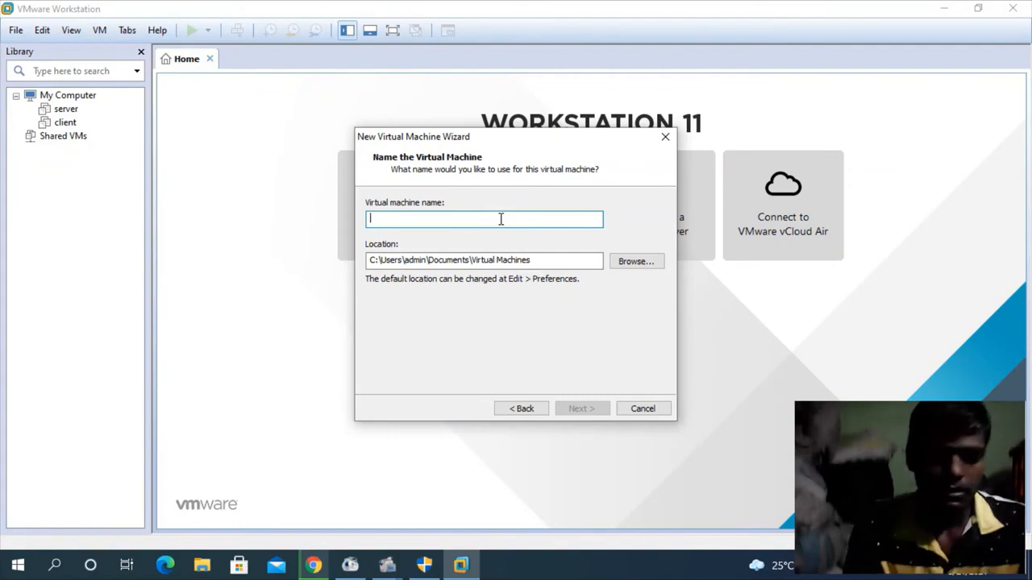
{"action": "type", "text": "Redhat"}
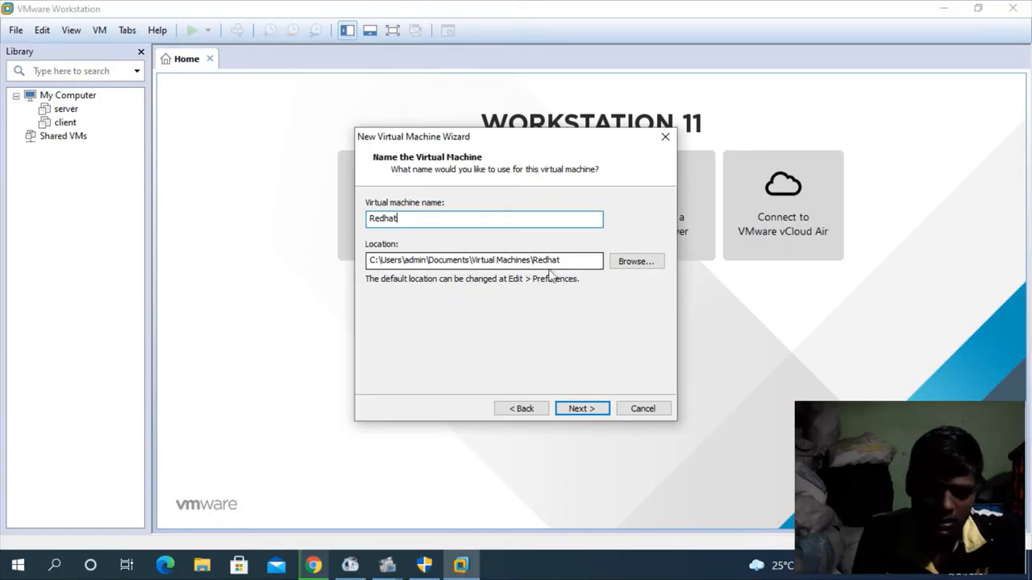
{"action": "left_click", "coordinate": [589, 413]}
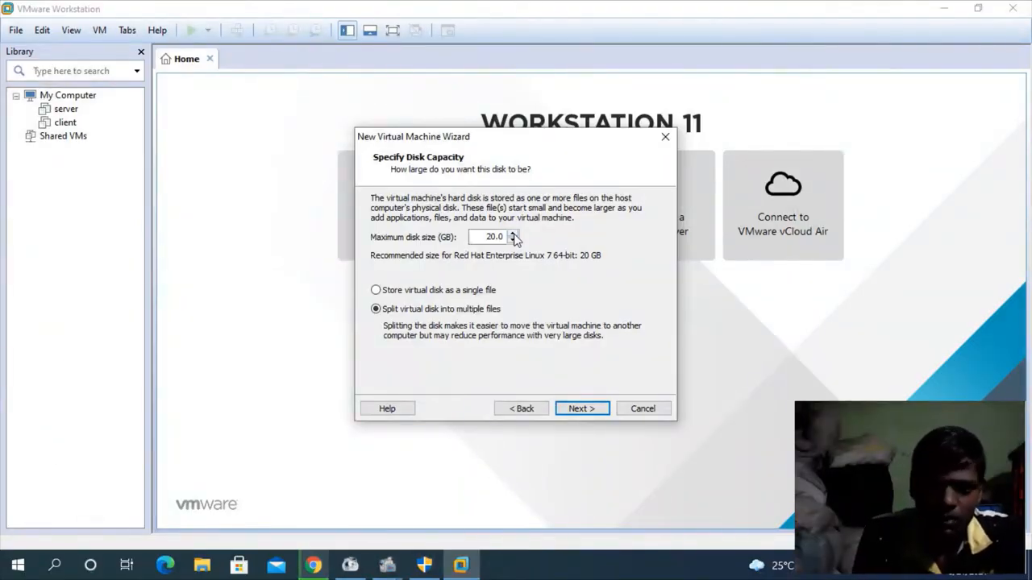
Set the maximum disk size to 10 GB, split into multiple files, and finish the virtual machine wizard.
{"action": "left_click", "coordinate": [513, 241]}
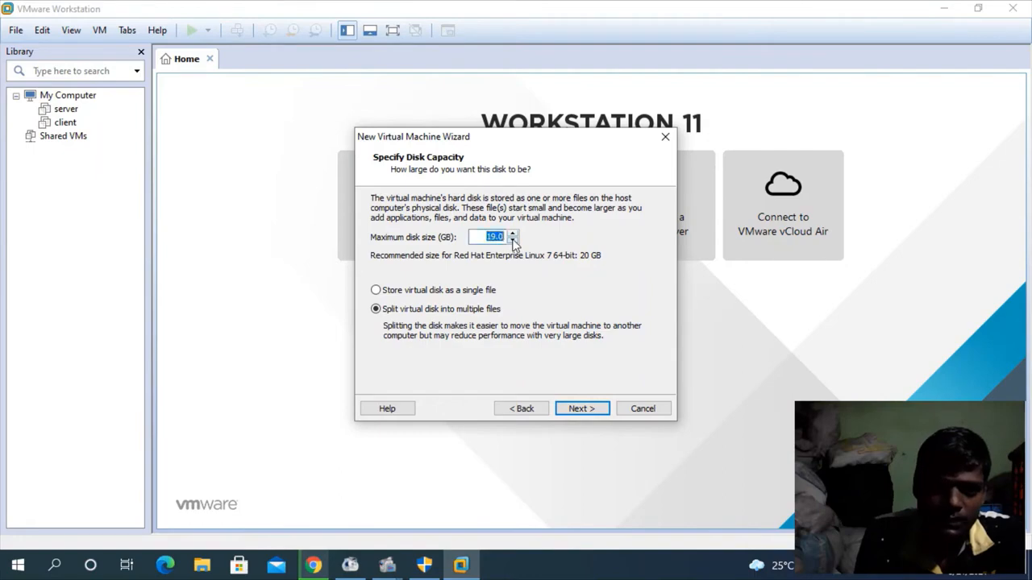
{"action": "left_click", "coordinate": [513, 241]}
{"action": "left_click", "coordinate": [495, 235]}
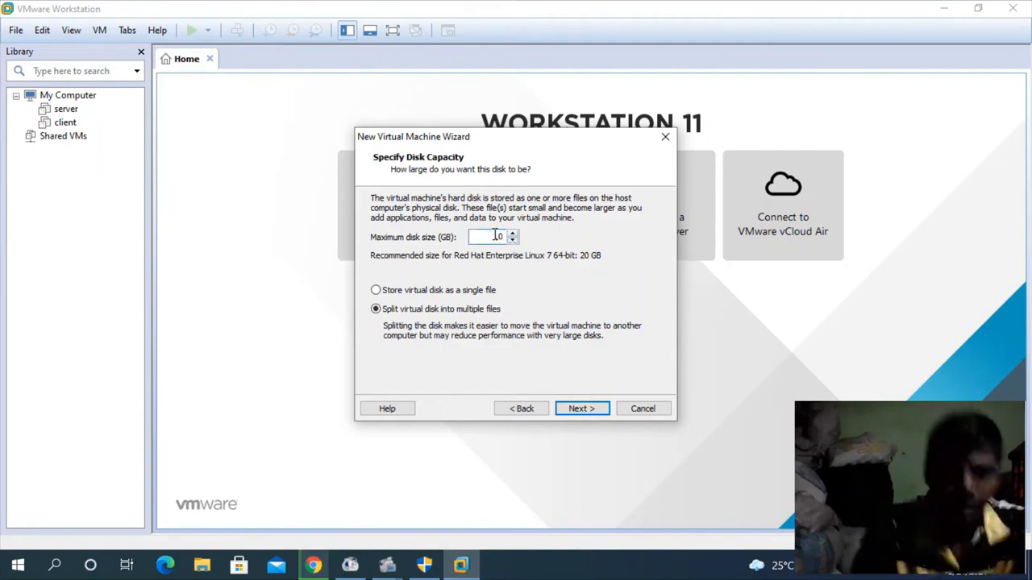
{"action": "key", "text": "BackSpace"}
{"action": "type", "text": "00"}
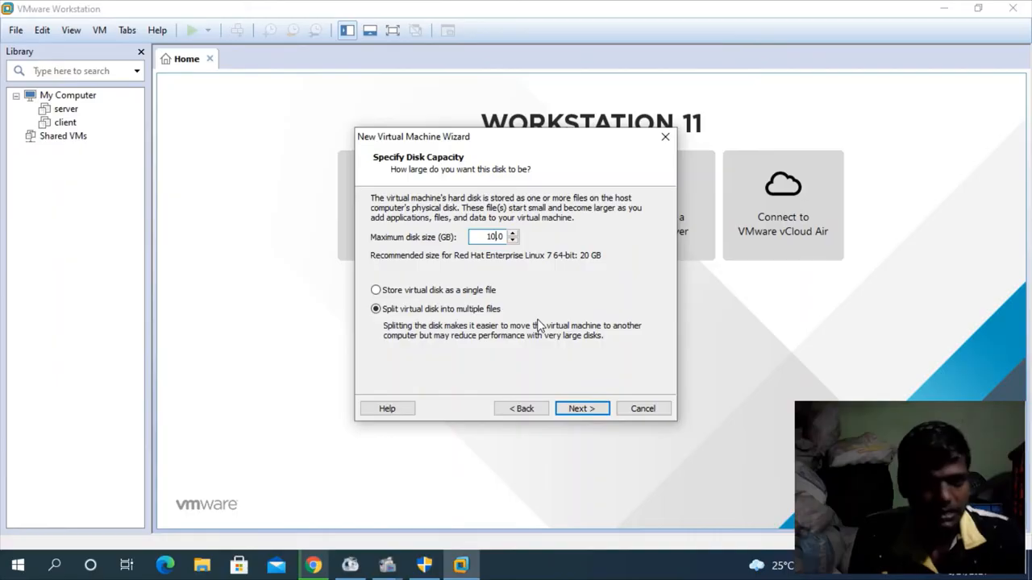
{"action": "left_click", "coordinate": [598, 410]}
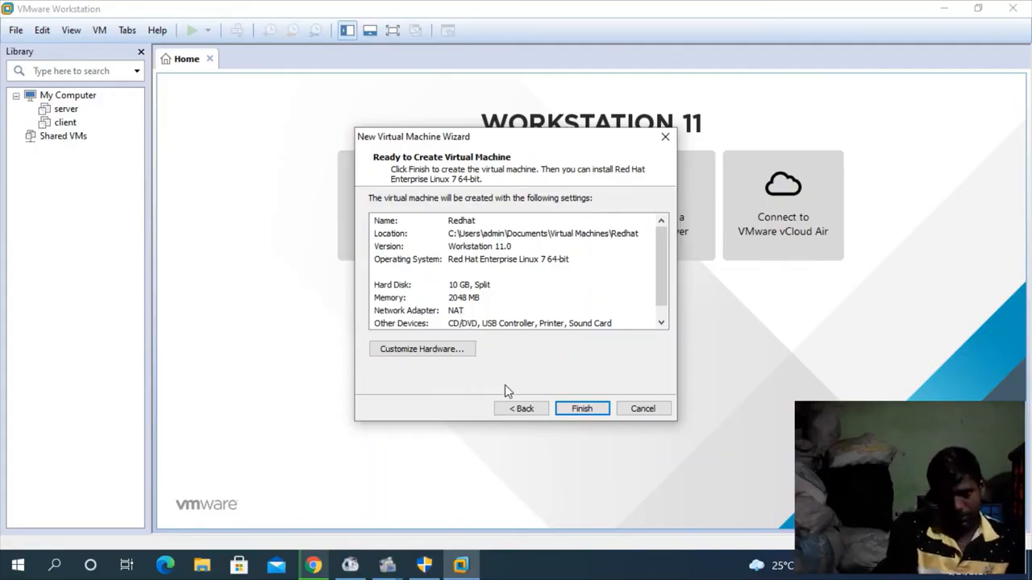
{"action": "left_click", "coordinate": [579, 409]}
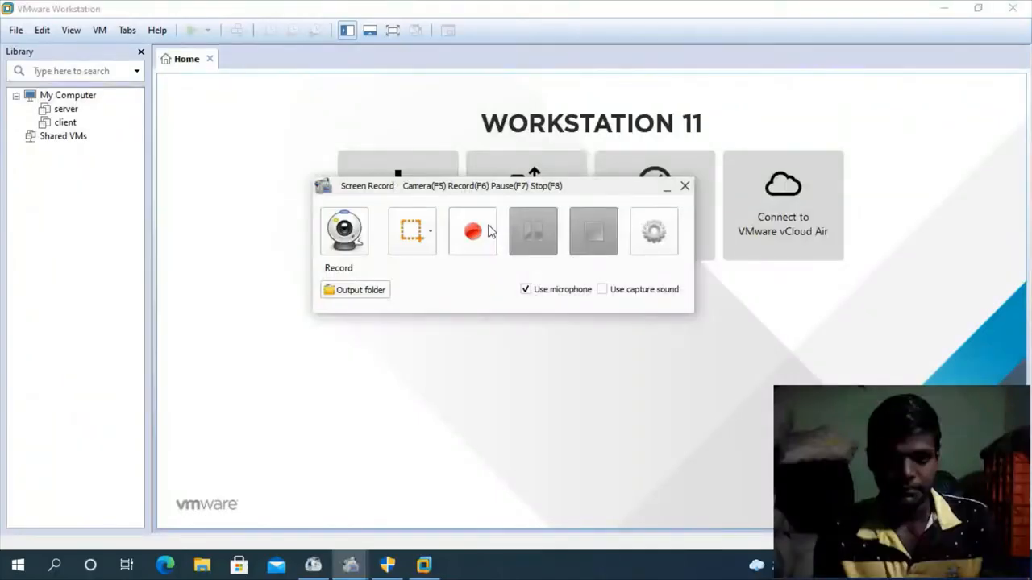
{"action": "left_click", "coordinate": [490, 231]}
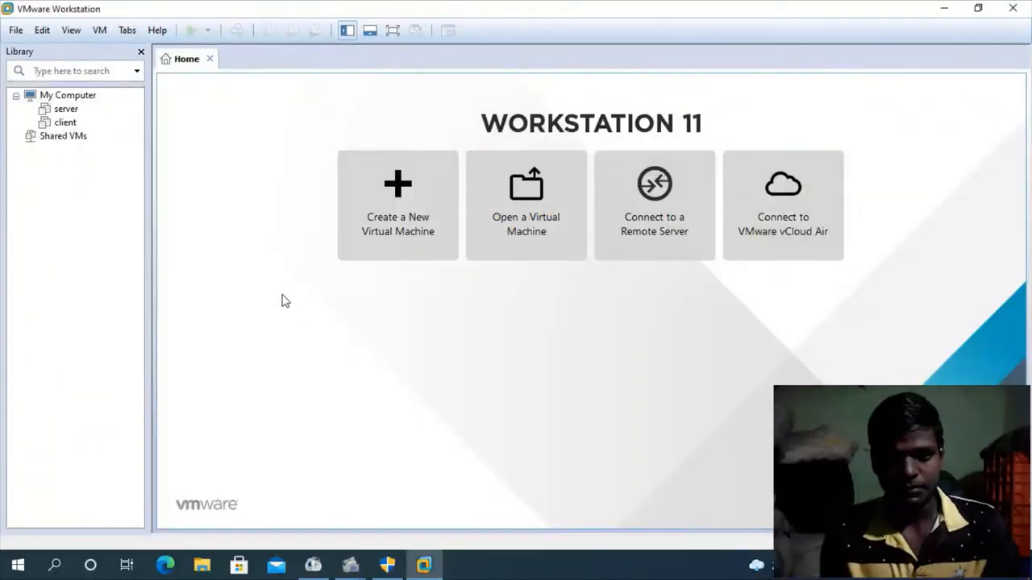
Close the program compatibility warning, then power on the existing client virtual machine and dismiss its removable devices hint.
{"action": "left_click", "coordinate": [393, 566]}
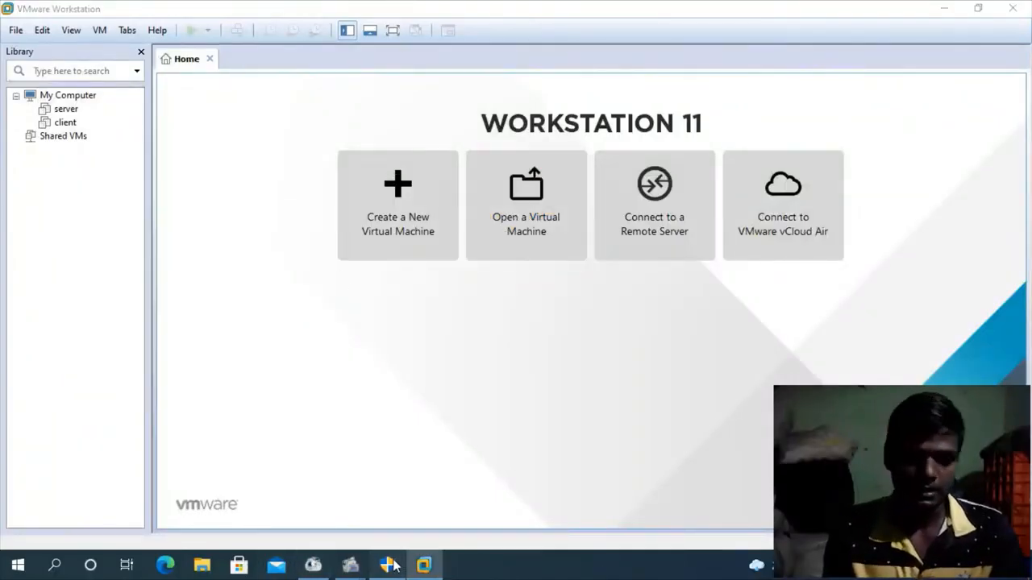
{"action": "left_click", "coordinate": [747, 184]}
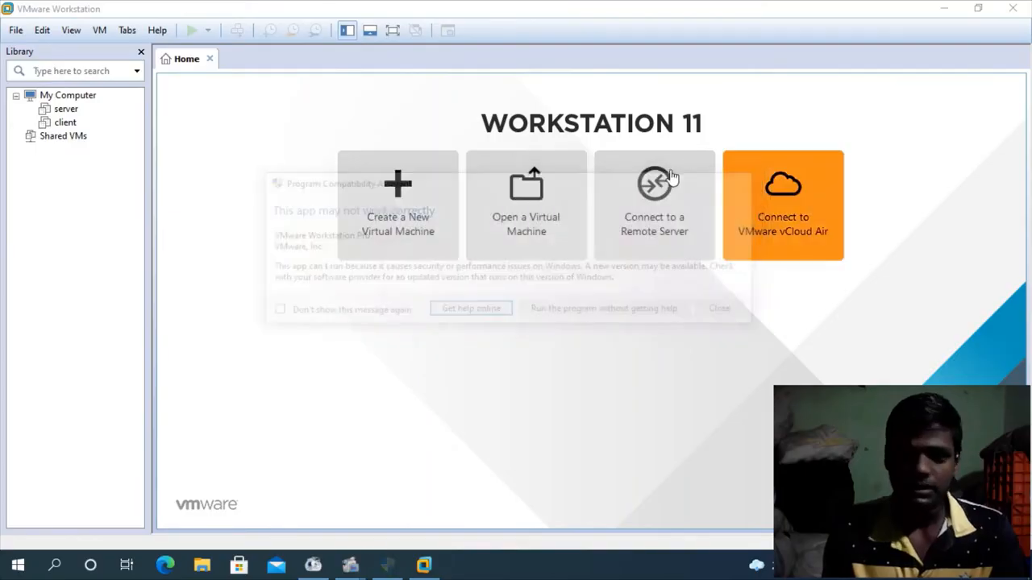
{"action": "left_click", "coordinate": [62, 123]}
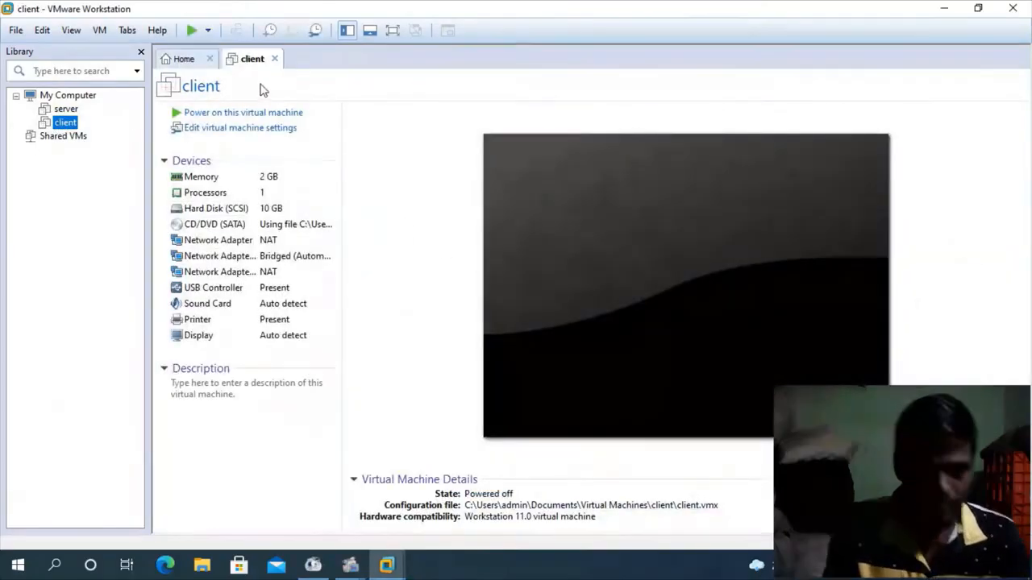
{"action": "left_click", "coordinate": [266, 112]}
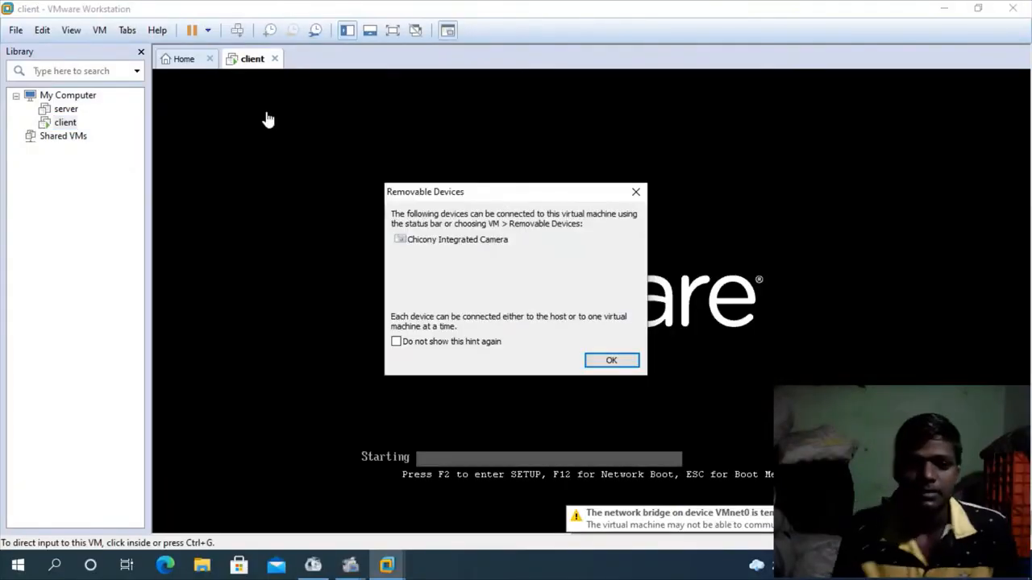
{"action": "left_click", "coordinate": [636, 191]}
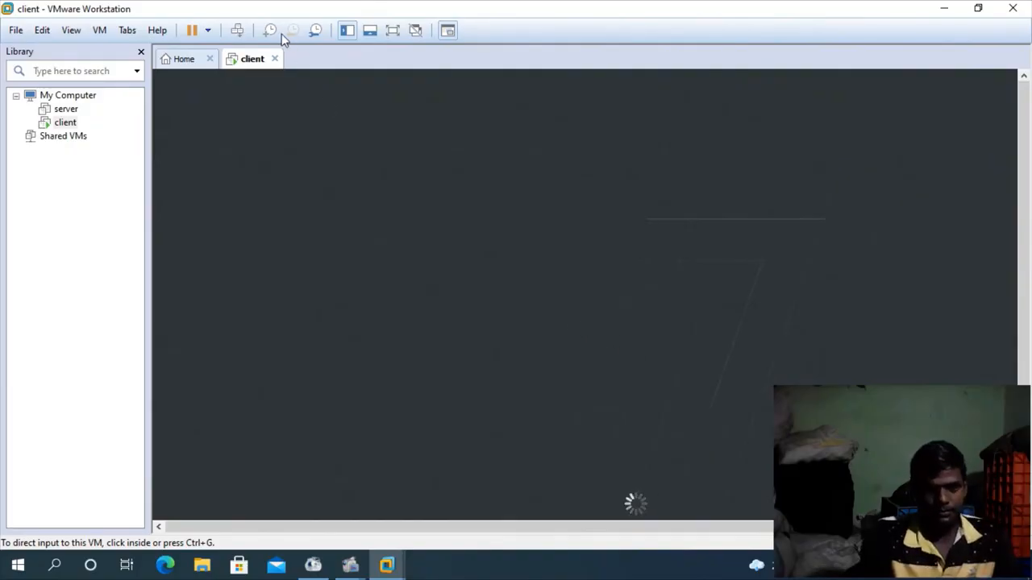
Show the running client virtual machine in full screen mode.
{"action": "left_click", "coordinate": [392, 31]}
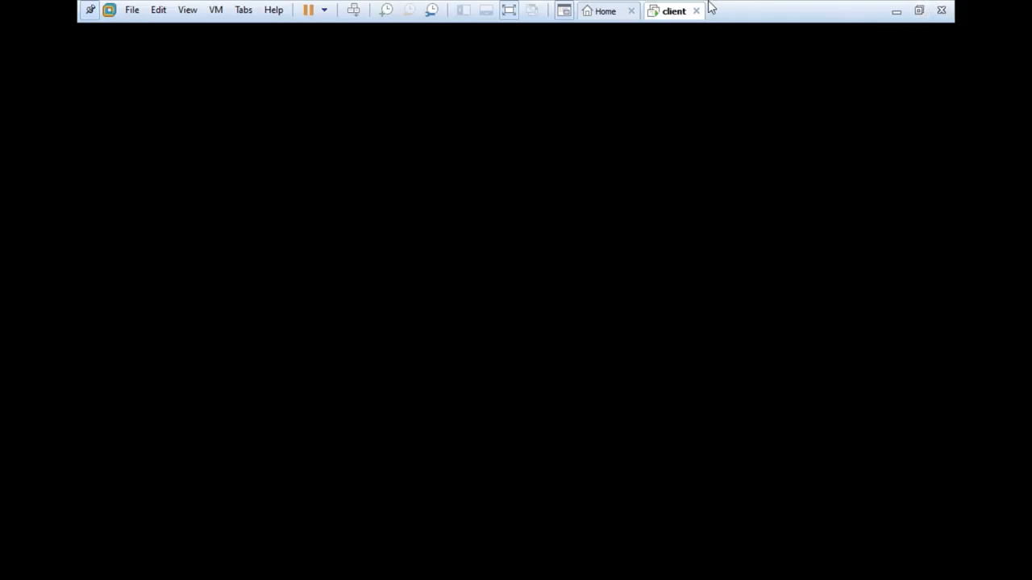
{"action": "left_click", "coordinate": [509, 11]}
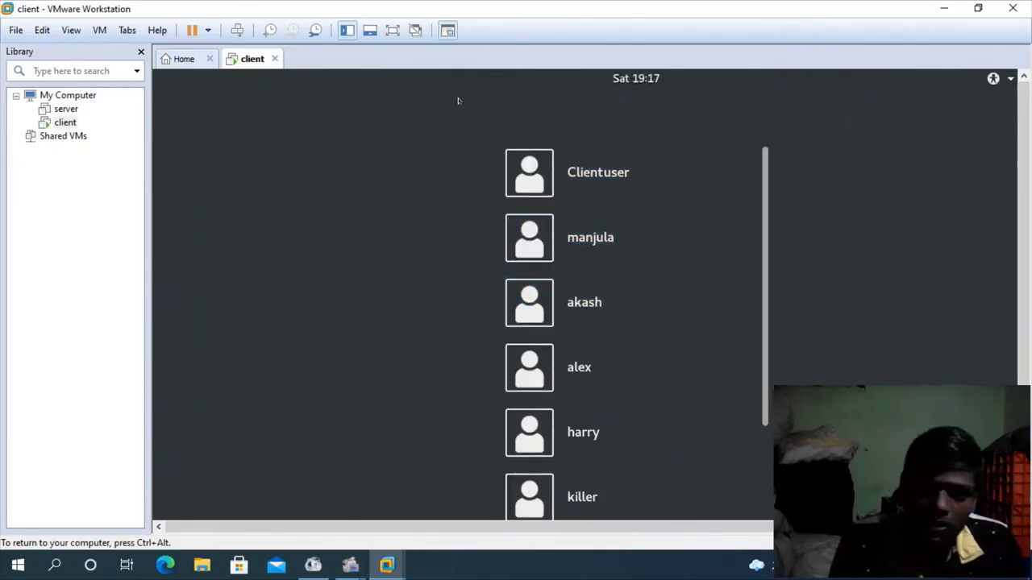
{"action": "left_click", "coordinate": [392, 30]}
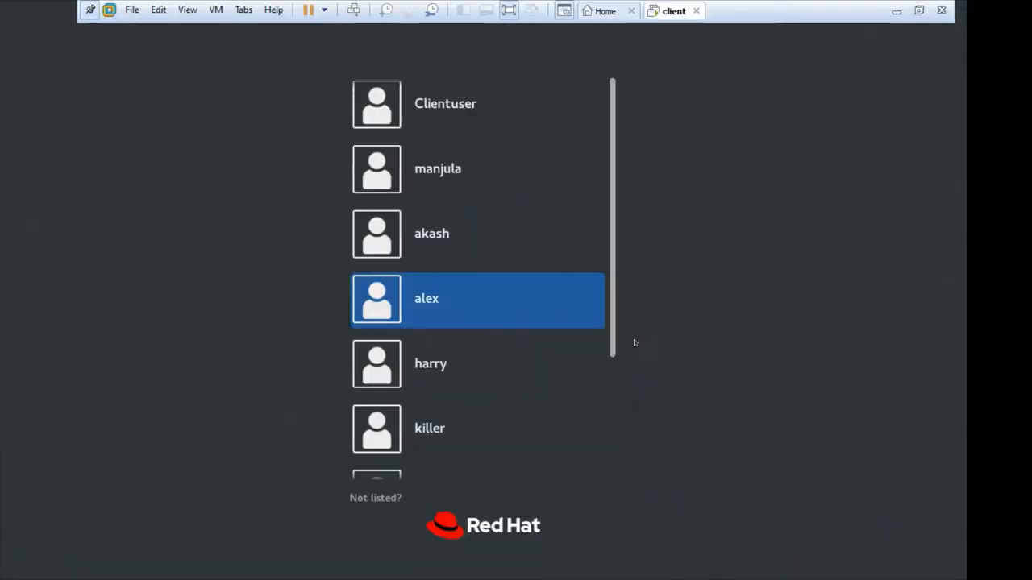
Sign in to the Red Hat guest as the unlisted user root with the account password.
{"action": "scroll", "coordinate": [450, 123], "scroll_direction": "up", "scroll_amount": 1}
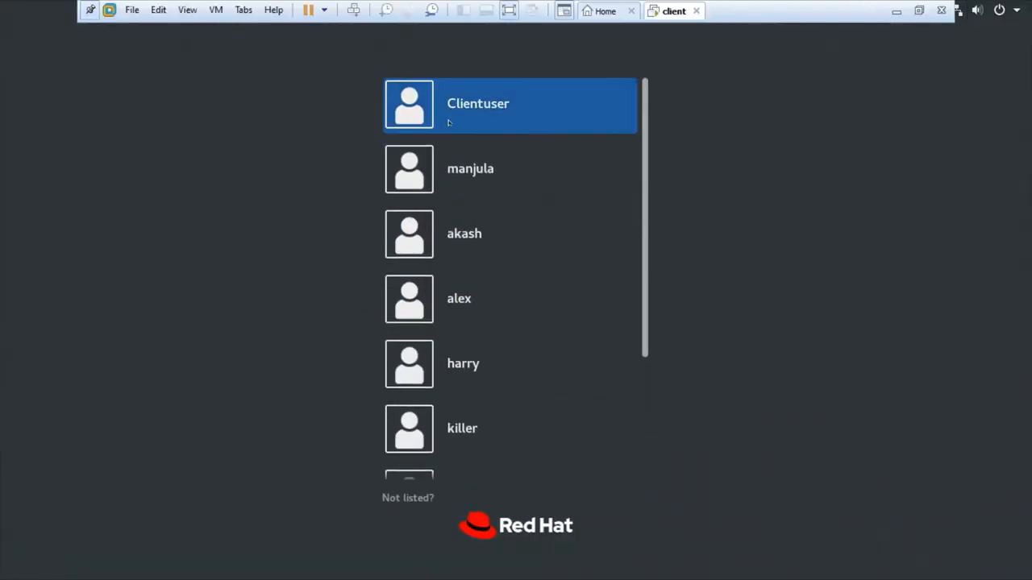
{"action": "scroll", "coordinate": [447, 121], "scroll_direction": "down", "scroll_amount": 2}
{"action": "scroll", "coordinate": [449, 199], "scroll_direction": "up", "scroll_amount": 1}
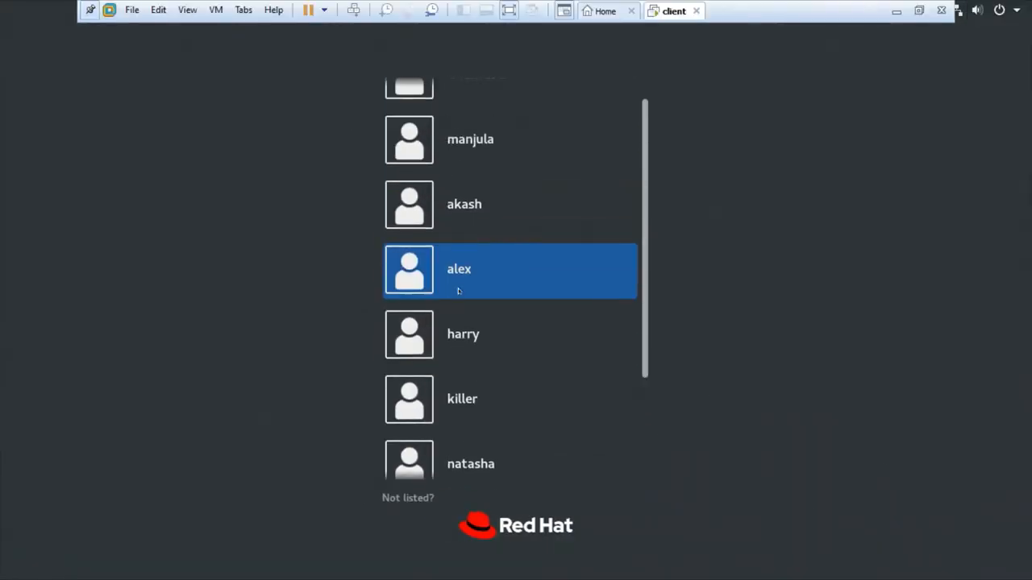
{"action": "scroll", "coordinate": [458, 291], "scroll_direction": "down", "scroll_amount": 3}
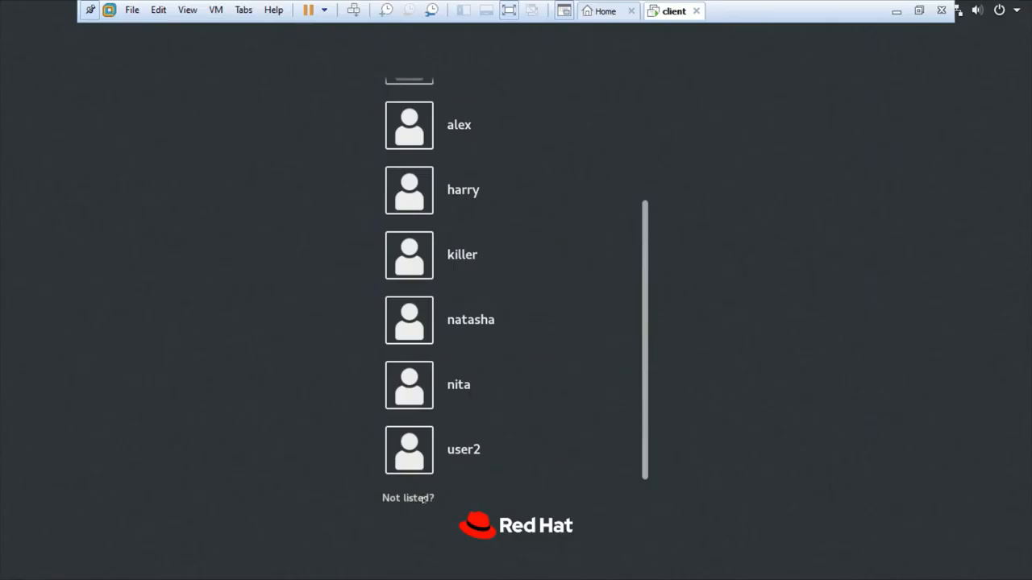
{"action": "left_click", "coordinate": [407, 499]}
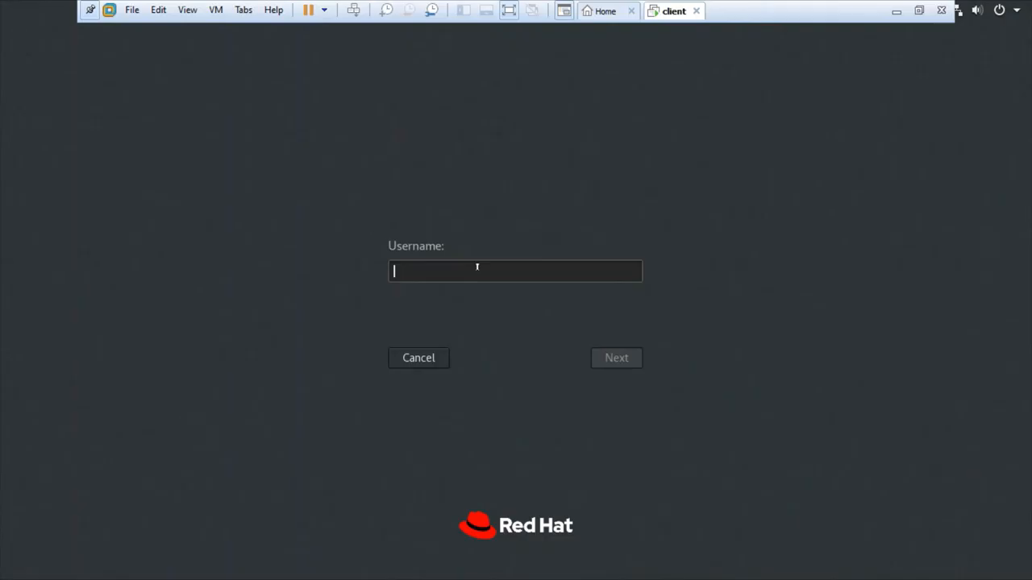
{"action": "type", "text": "root"}
{"action": "left_click", "coordinate": [596, 352]}
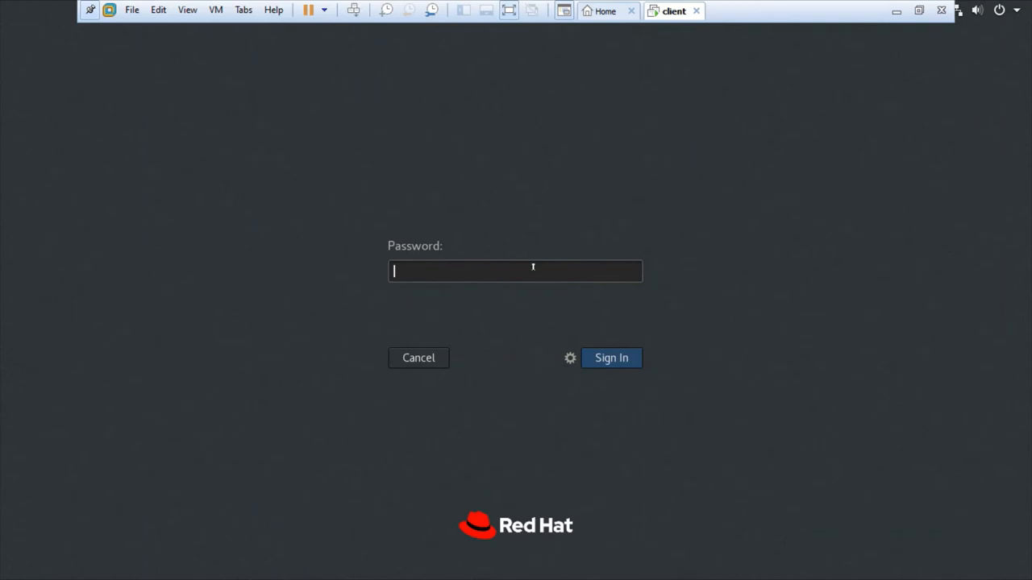
{"action": "type", "text": "redhat"}
{"action": "left_click", "coordinate": [624, 363]}
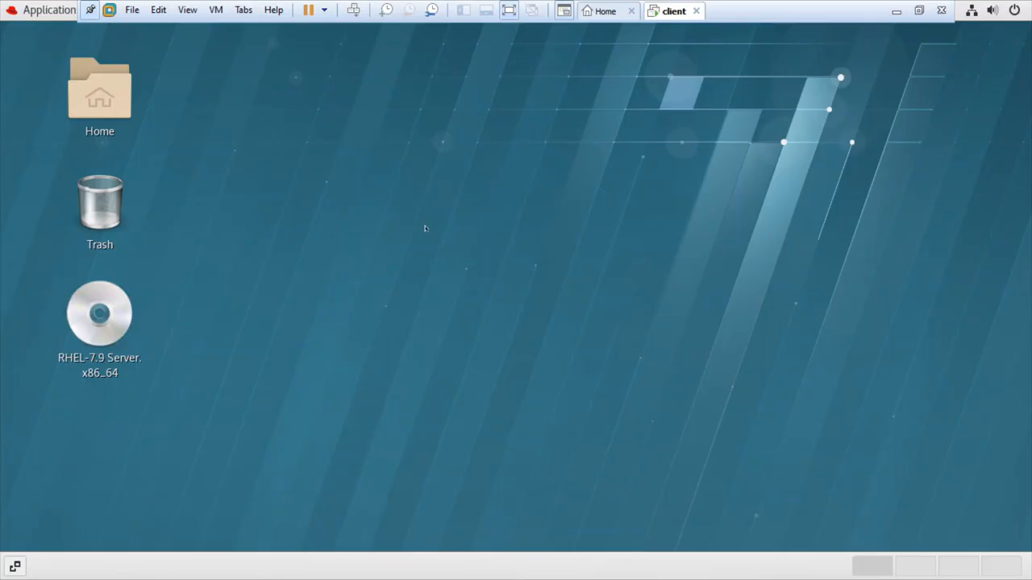
Open a Terminal window on the guest desktop.
{"action": "left_click", "coordinate": [48, 11]}
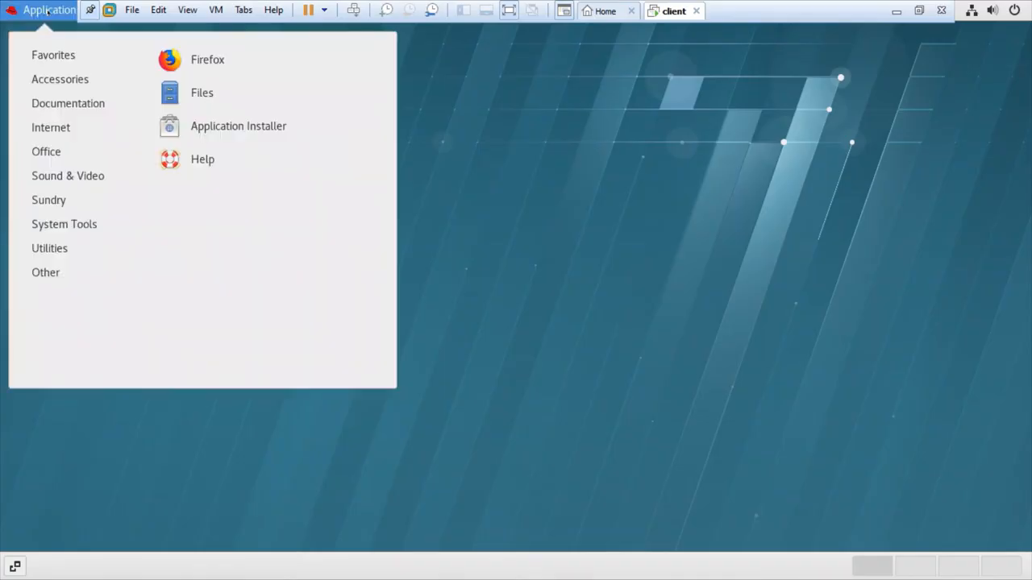
{"action": "mouse_move", "coordinate": [69, 242]}
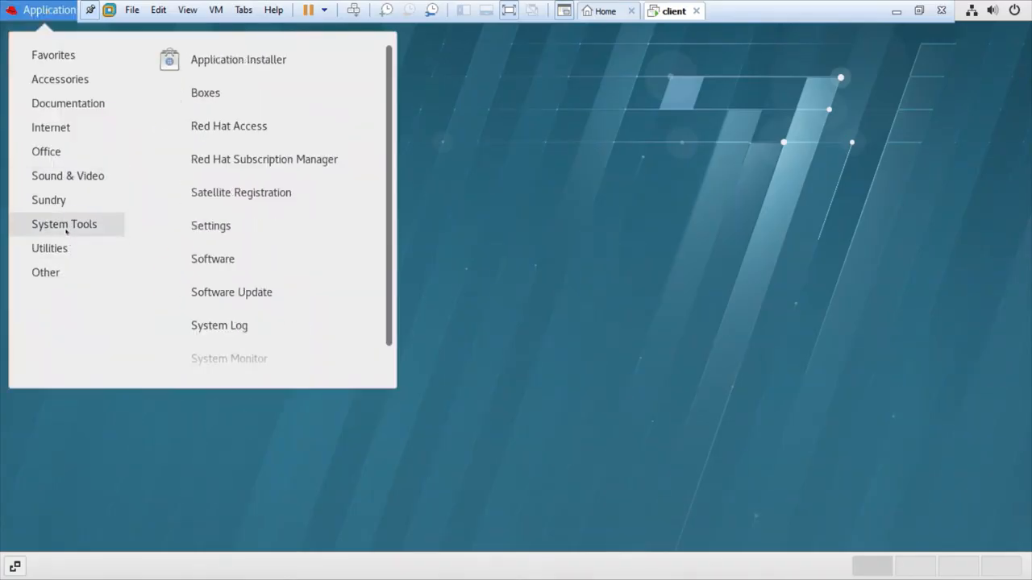
{"action": "scroll", "coordinate": [274, 292], "scroll_direction": "down", "scroll_amount": 1}
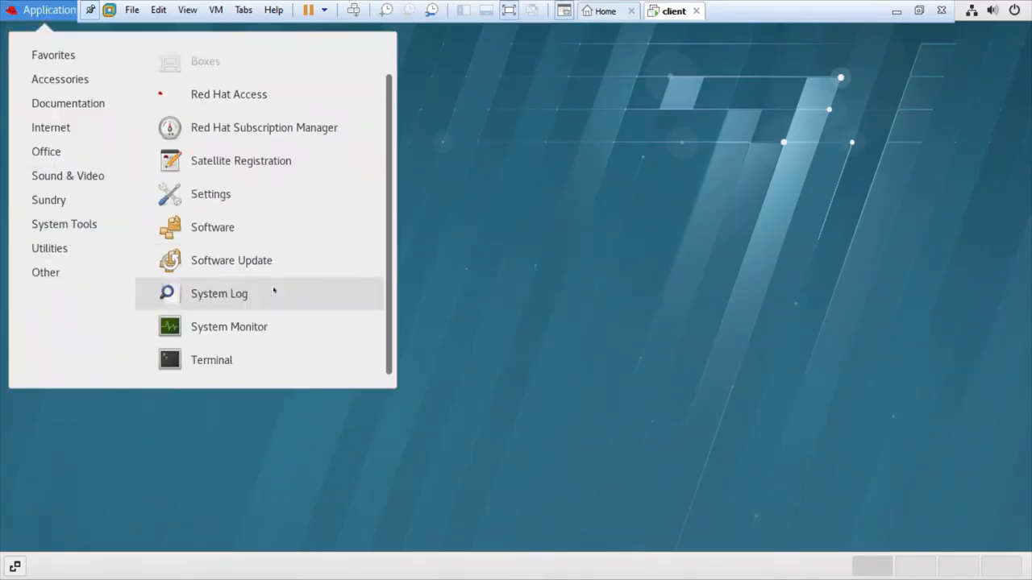
{"action": "left_click", "coordinate": [221, 363]}
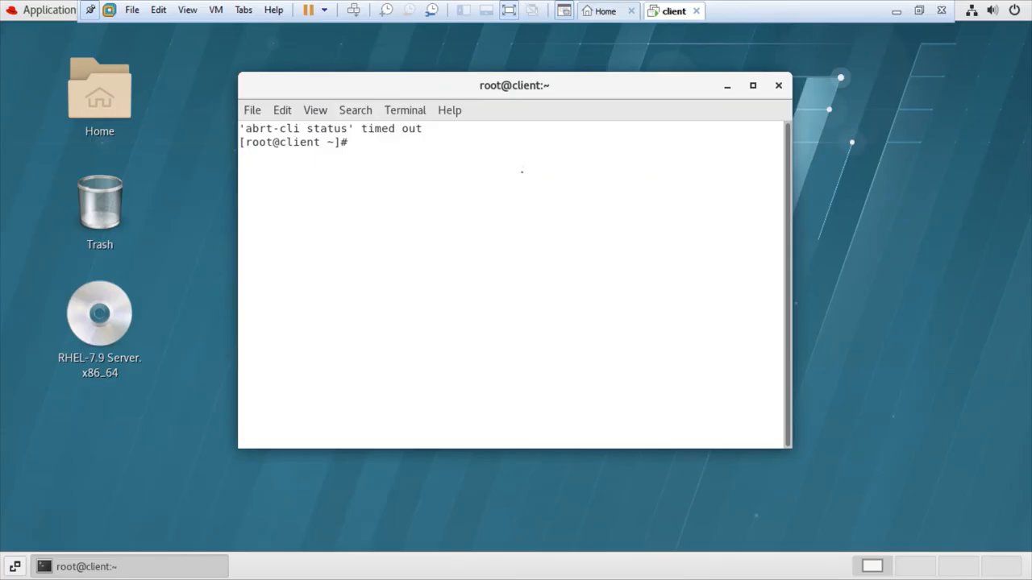
Run the clear command in the terminal and close the terminal window.
{"action": "type", "text": "clear"}
{"action": "key", "text": "Return"}
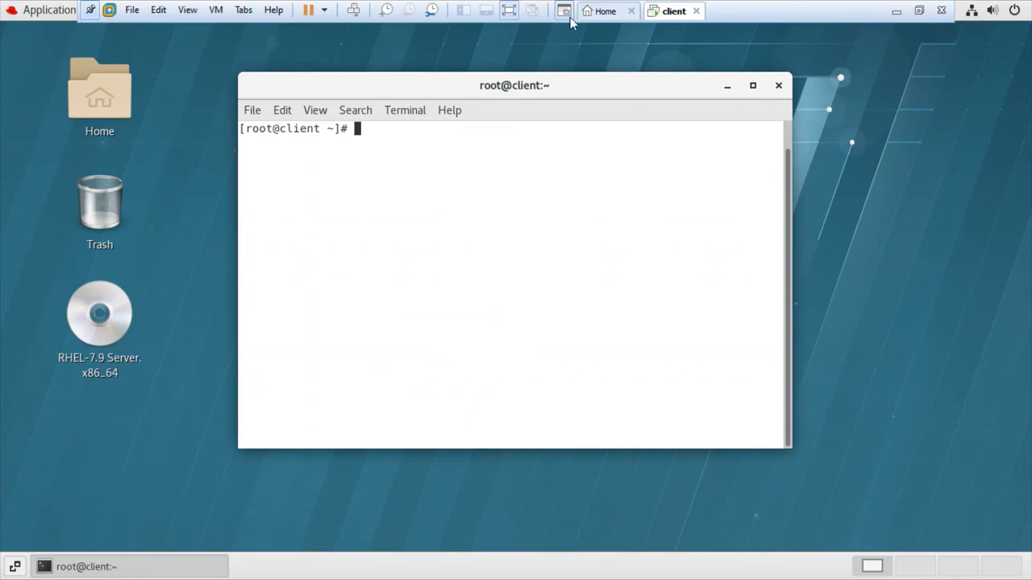
{"action": "left_click", "coordinate": [779, 85]}
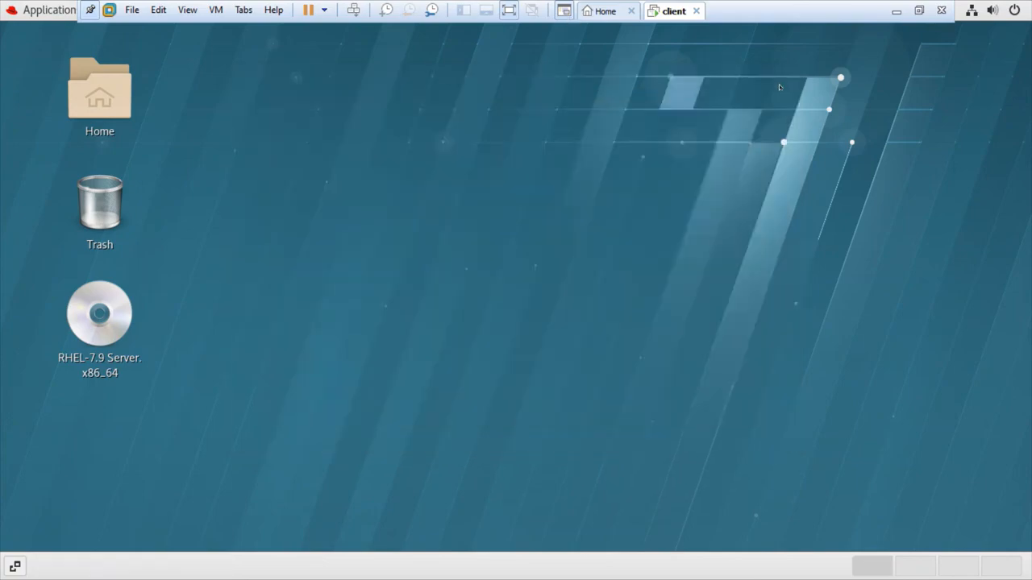
Open a new Terminal window from the guest desktop and close it again.
{"action": "right_click", "coordinate": [445, 129]}
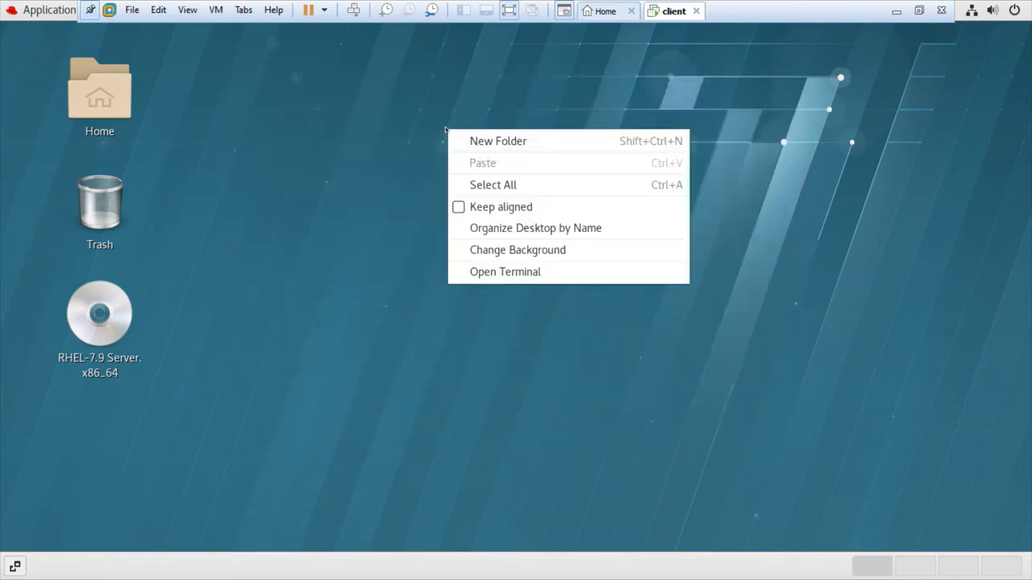
{"action": "left_click", "coordinate": [518, 274]}
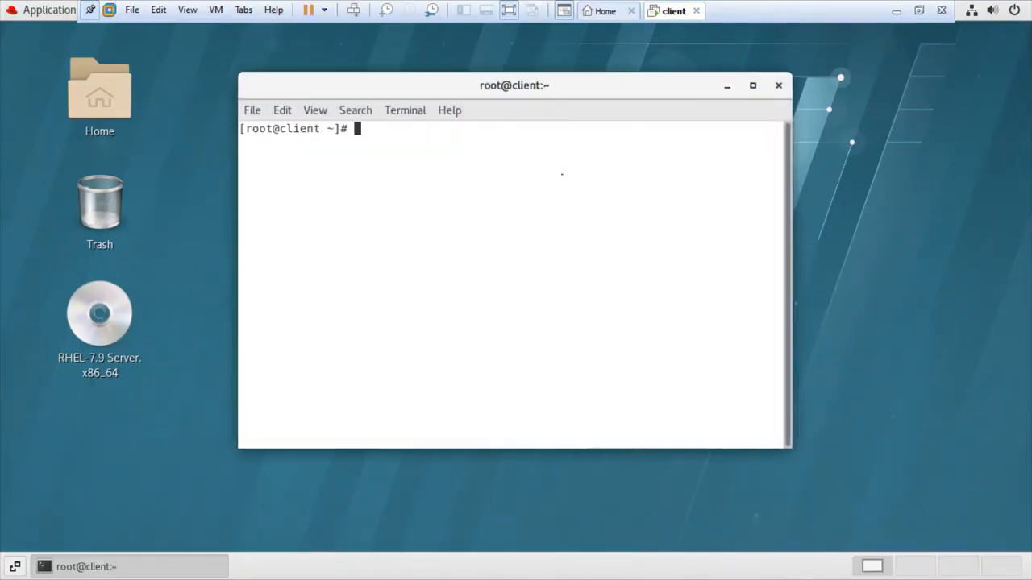
{"action": "left_click", "coordinate": [779, 85]}
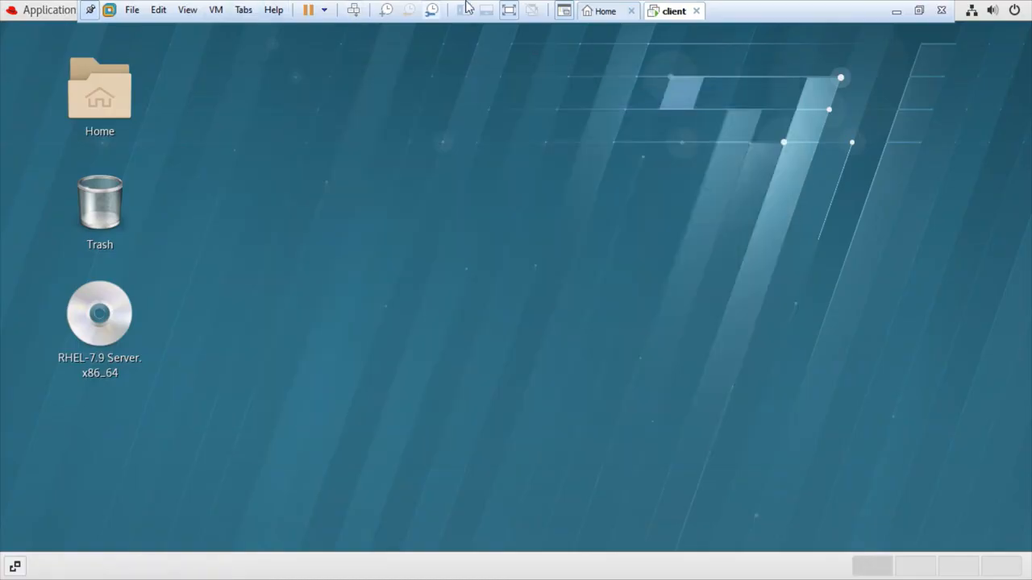
Leave full screen mode and power off the client virtual machine, confirming the power-off.
{"action": "left_click", "coordinate": [508, 11]}
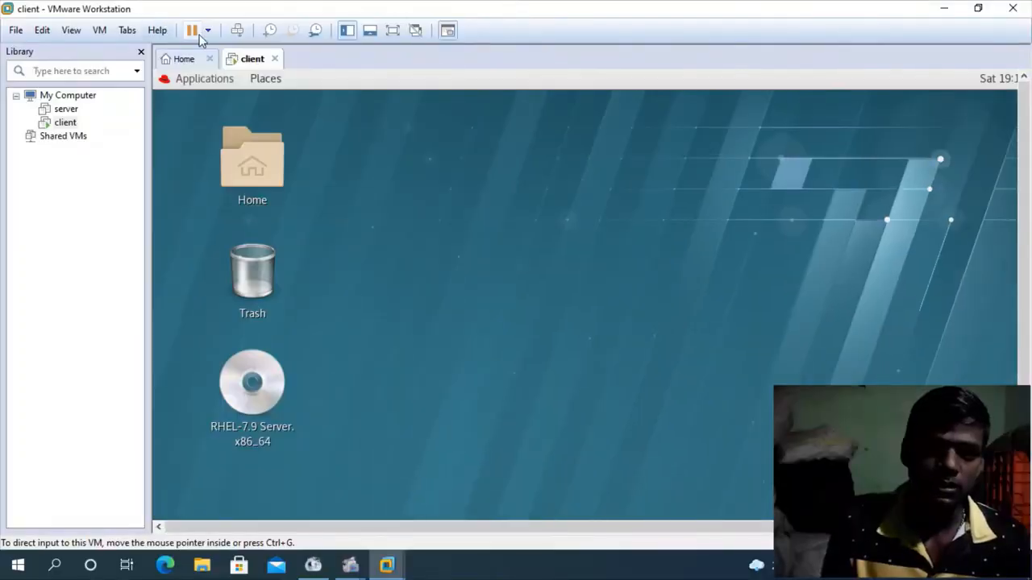
{"action": "left_click", "coordinate": [206, 34]}
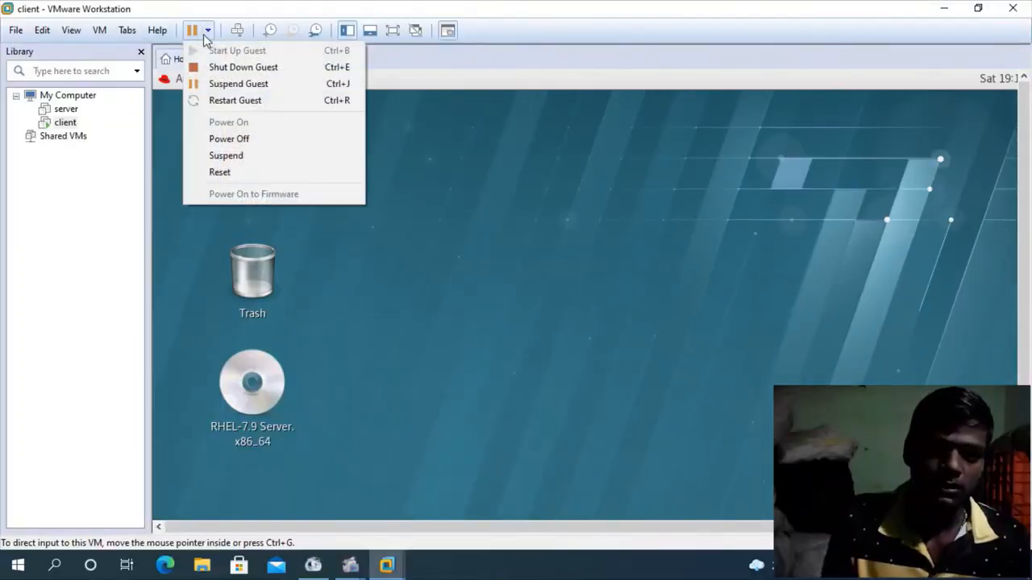
{"action": "left_click", "coordinate": [251, 145]}
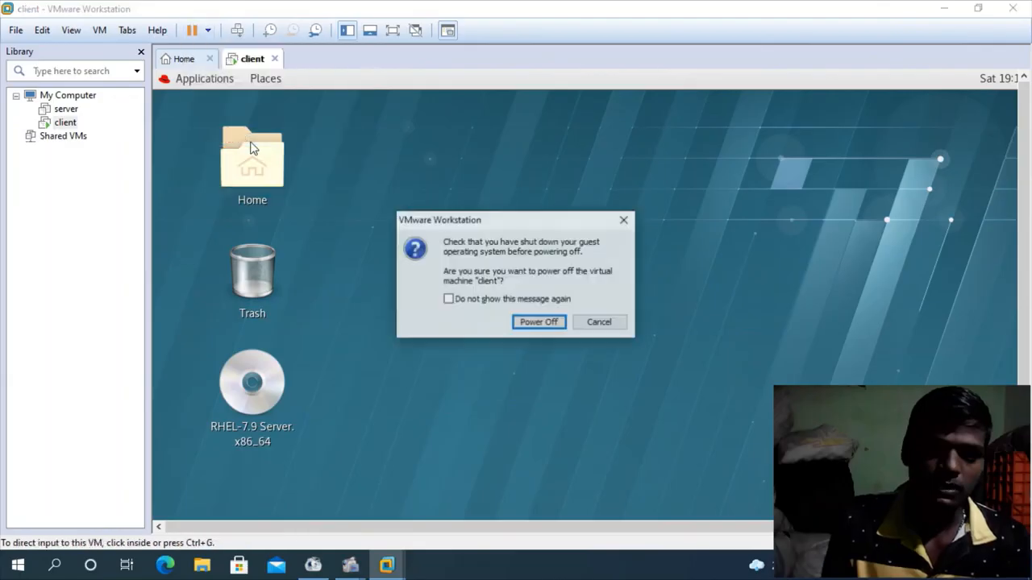
{"action": "left_click", "coordinate": [538, 323]}
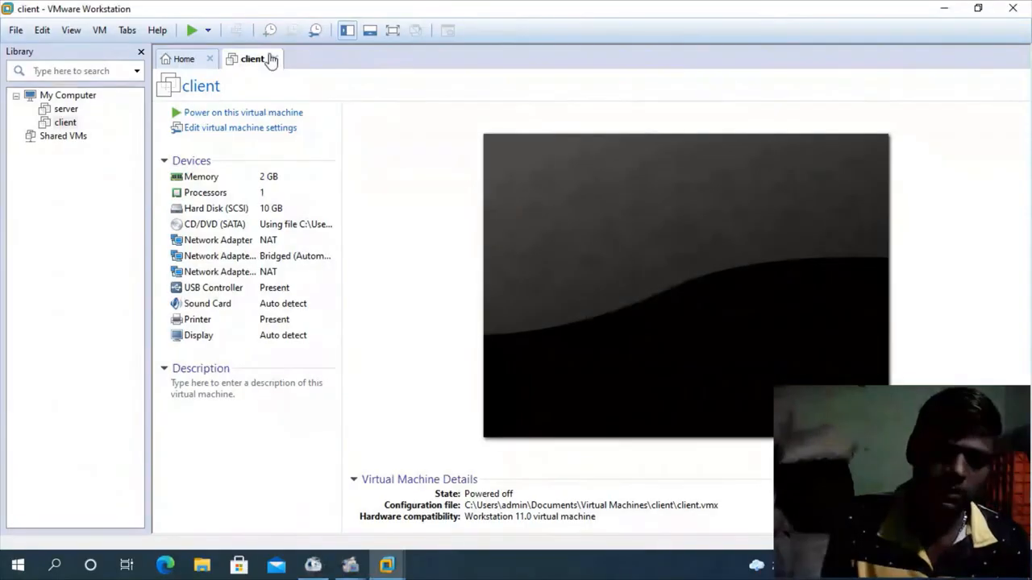
Close the client virtual machine's tab and exit VMware Workstation to return to the Windows desktop.
{"action": "left_click", "coordinate": [275, 59]}
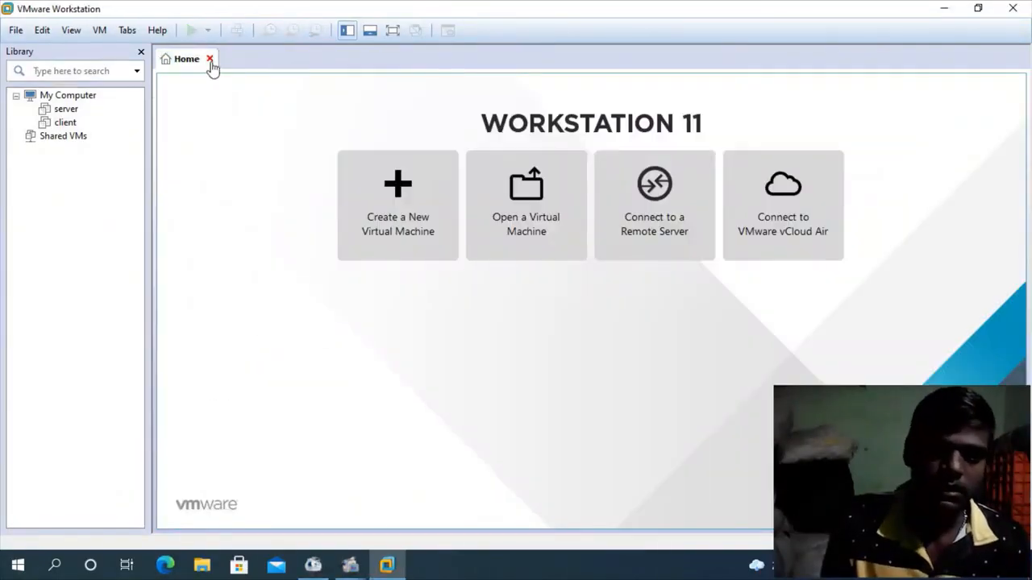
{"action": "left_click", "coordinate": [1013, 10]}
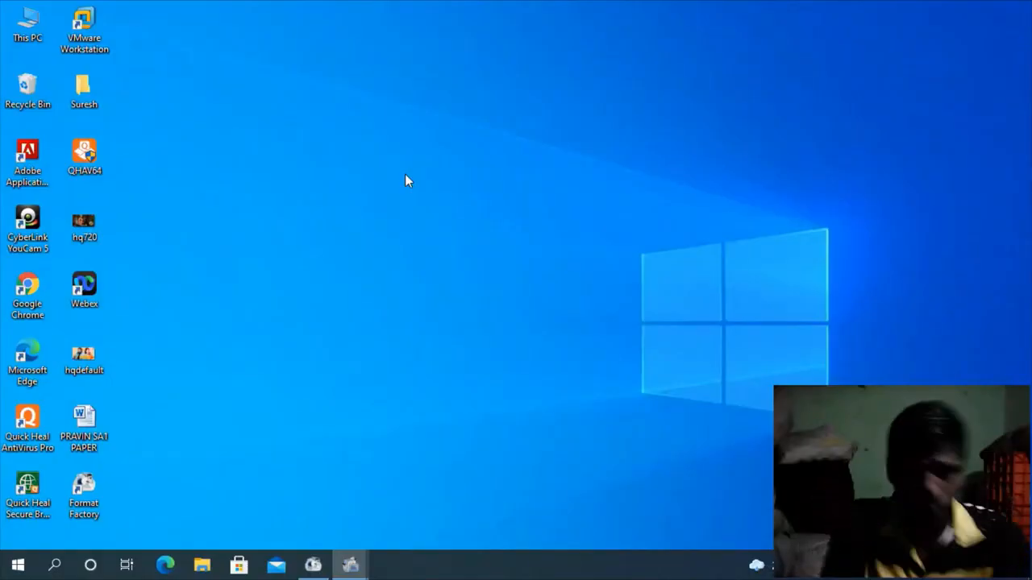
{"action": "left_click", "coordinate": [438, 221]}
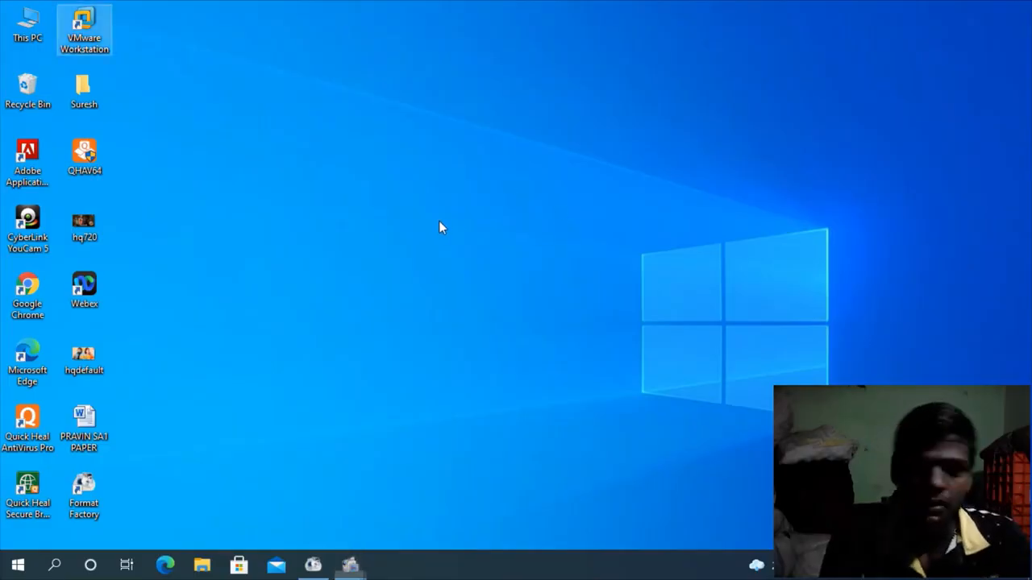